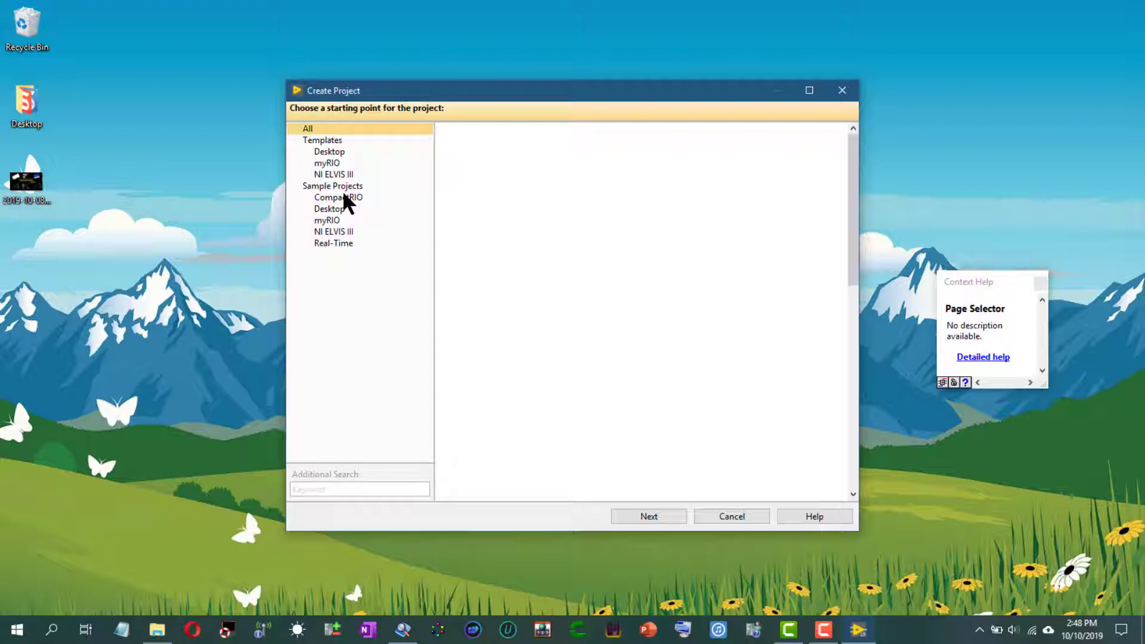
Create a new project from the CompactRIO Waveform Project sample, keeping the default project name and location.
left_click(344, 196)
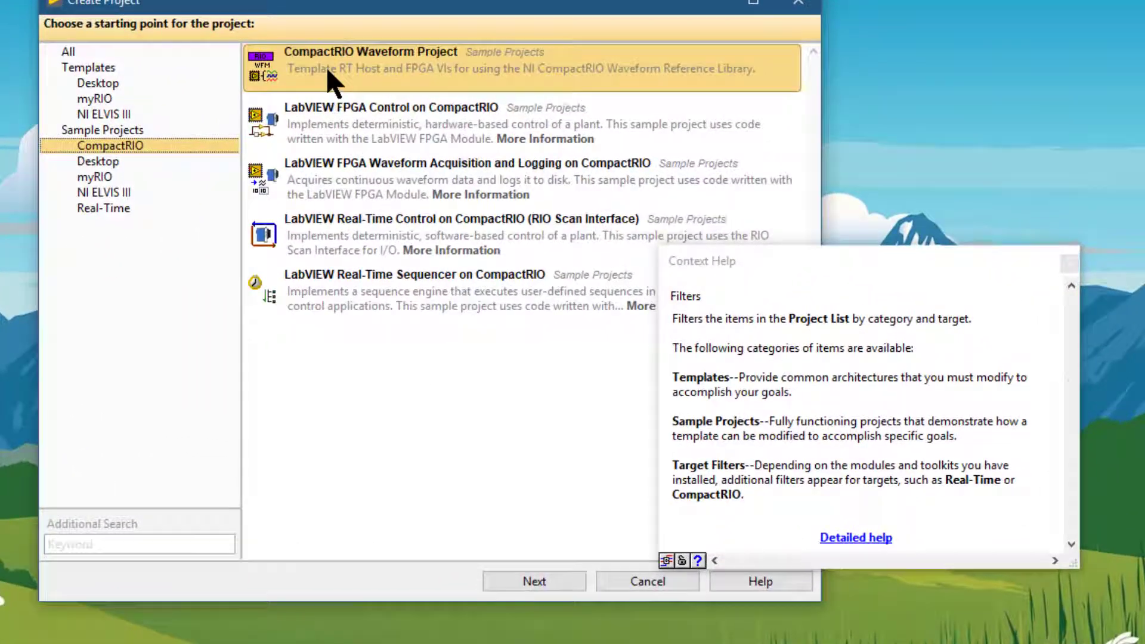
left_click(571, 581)
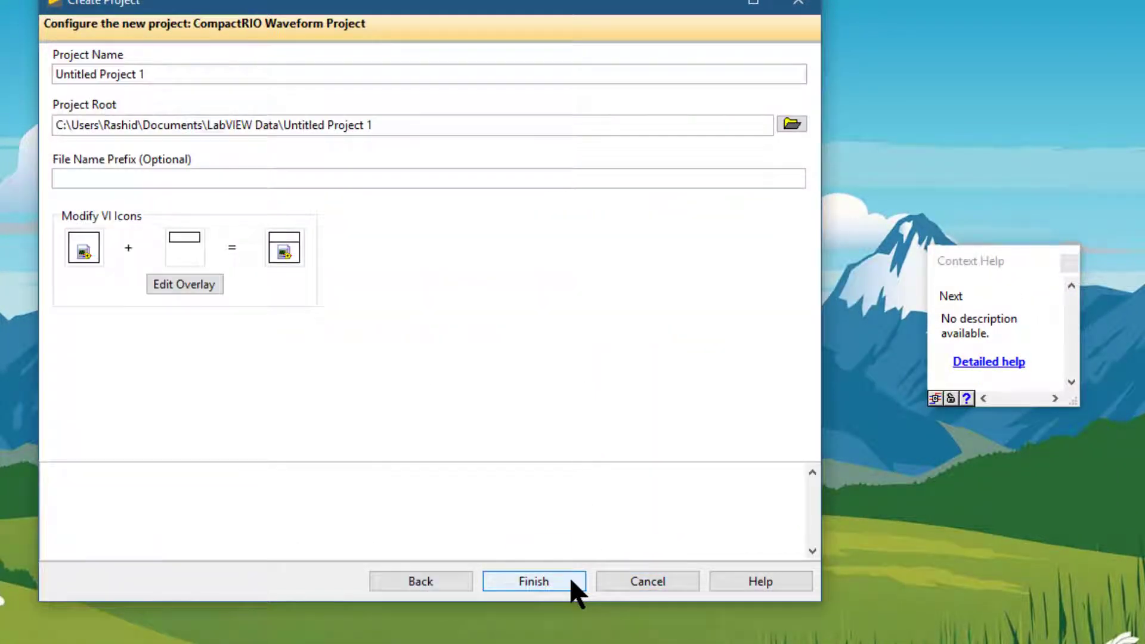
left_click(571, 581)
left_click(571, 581)
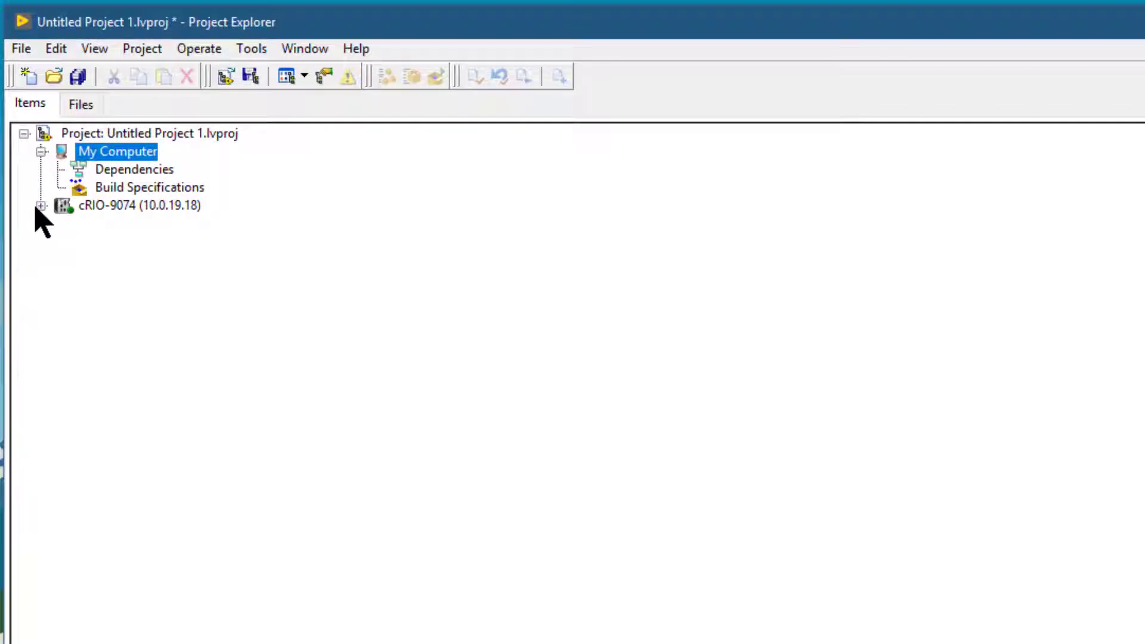
Open [FPGA] SAR Acq Main.vi from the FPGA Templates folder under the cRIO-9074 chassis's FPGA target and show its block diagram.
left_click(40, 206)
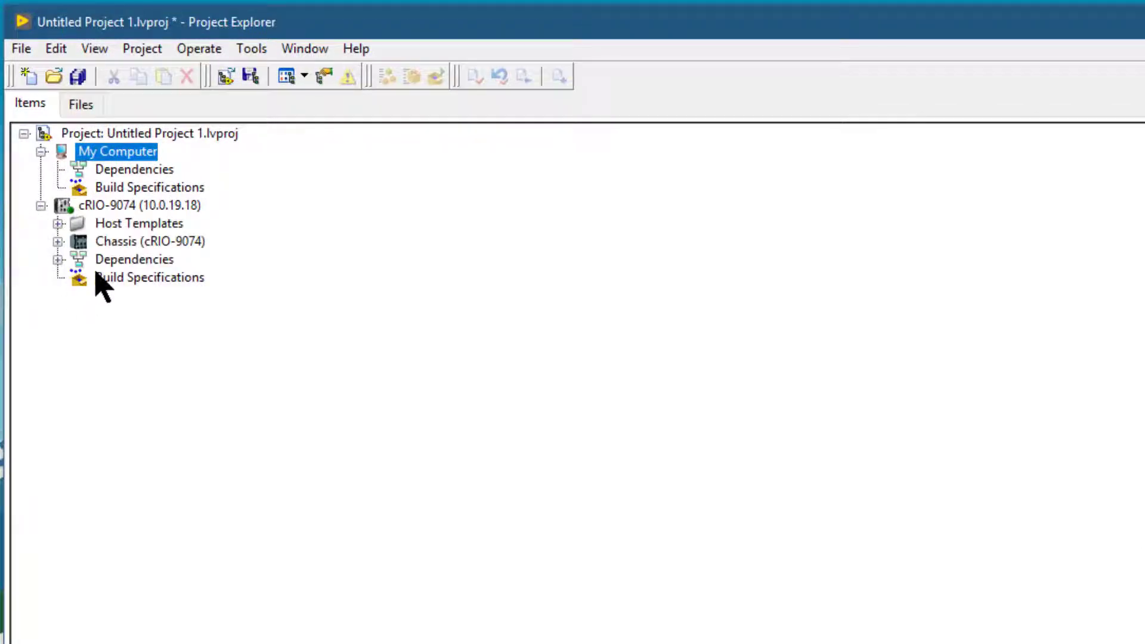
left_click(57, 242)
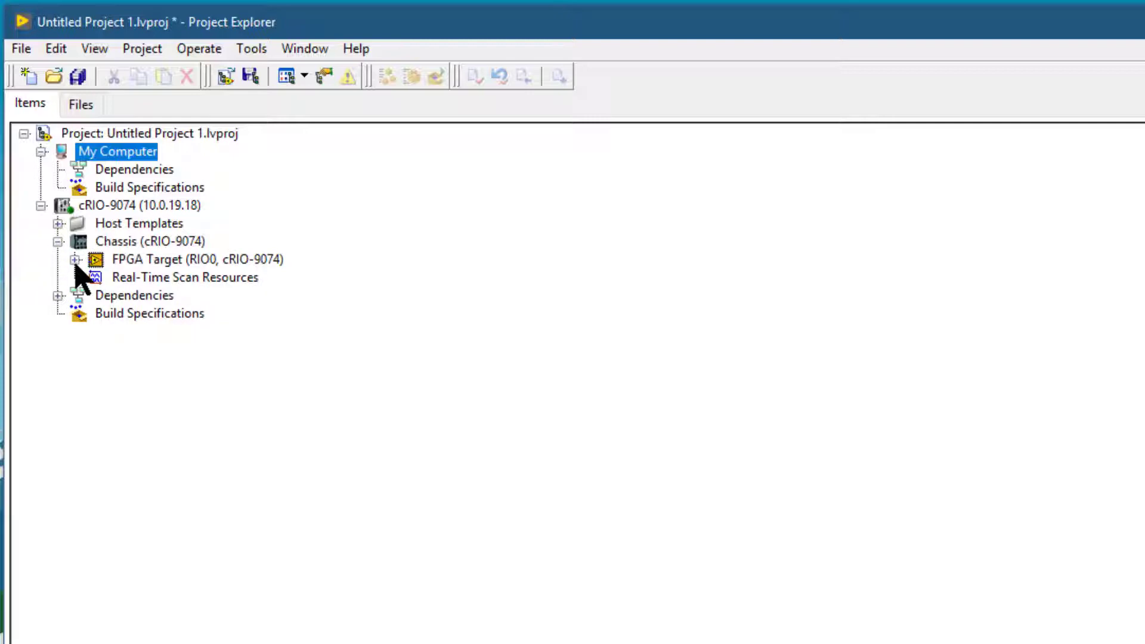
left_click(75, 260)
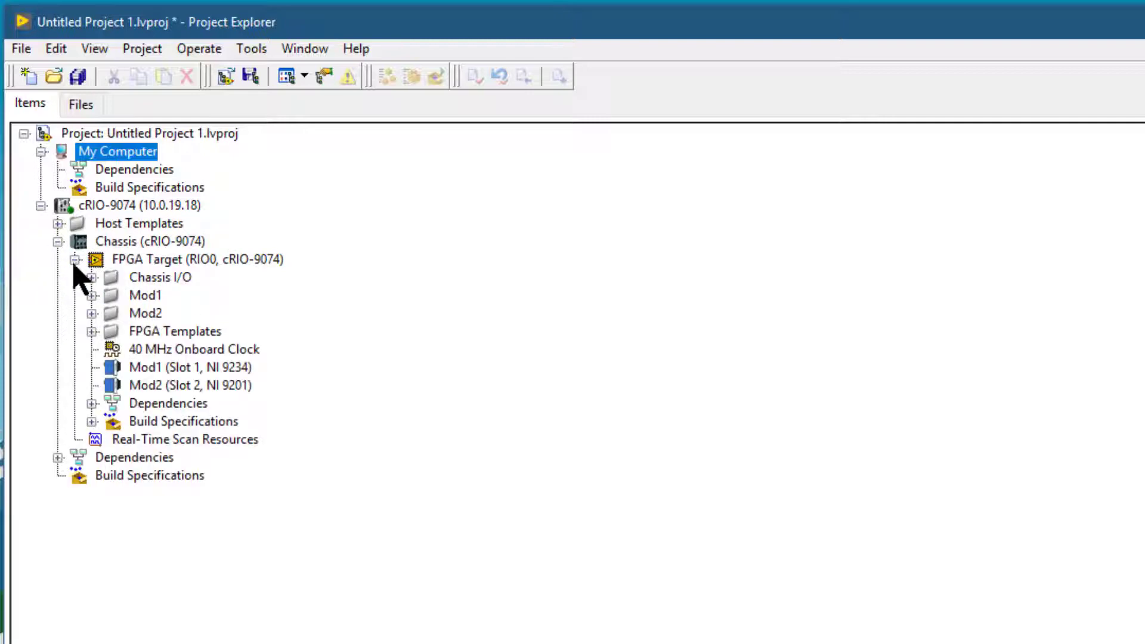
left_click(92, 332)
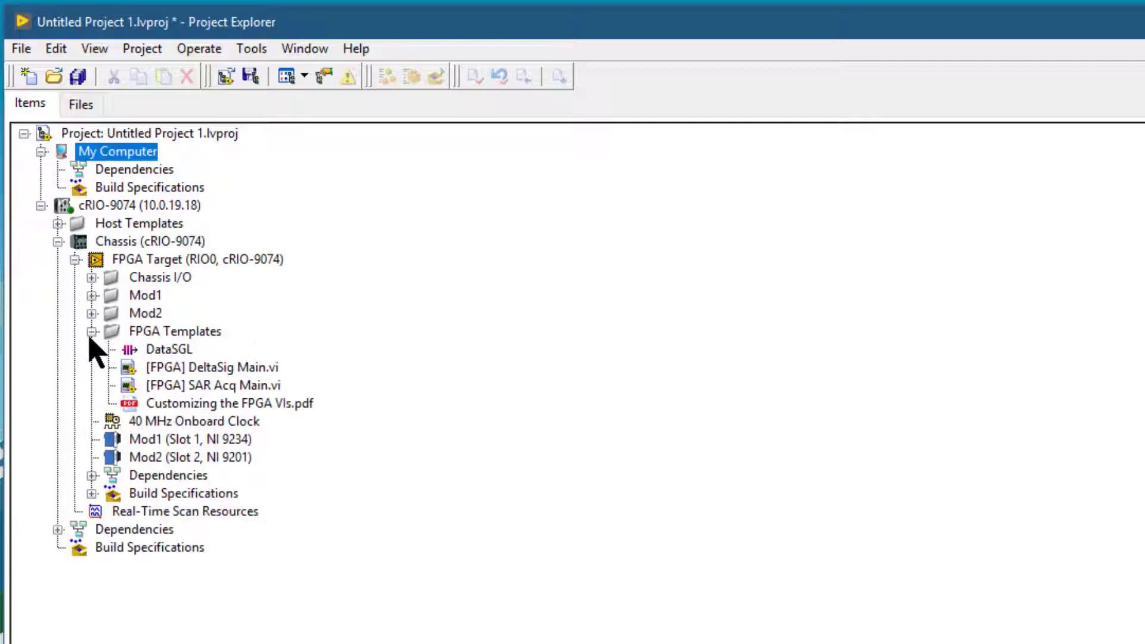
left_click(218, 388)
double_click(216, 389)
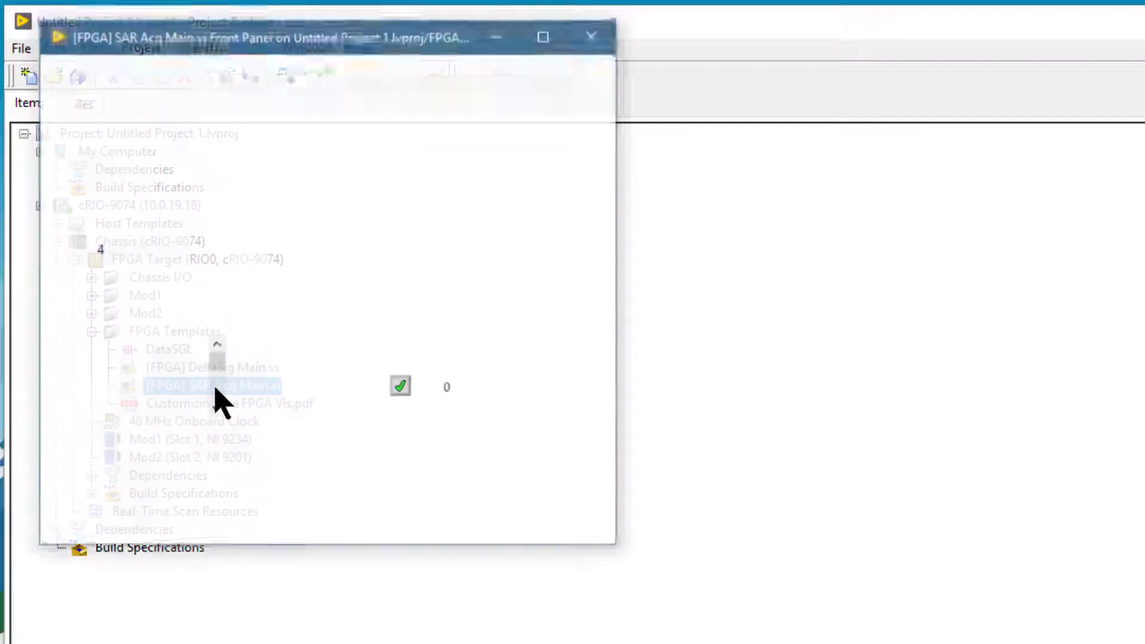
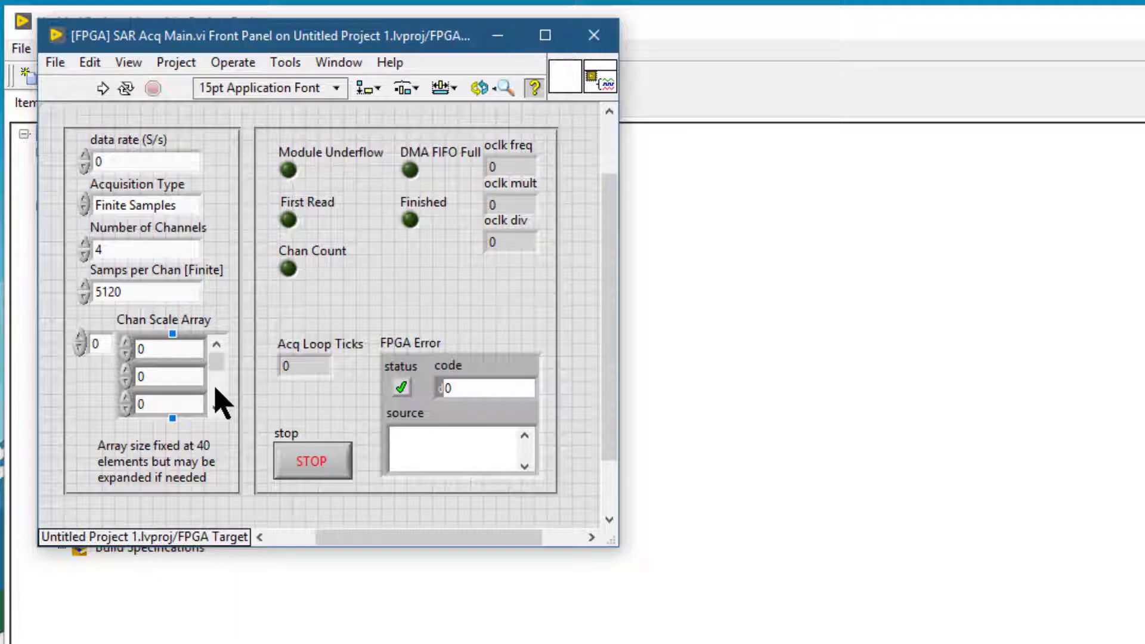
key("ctrl+e")
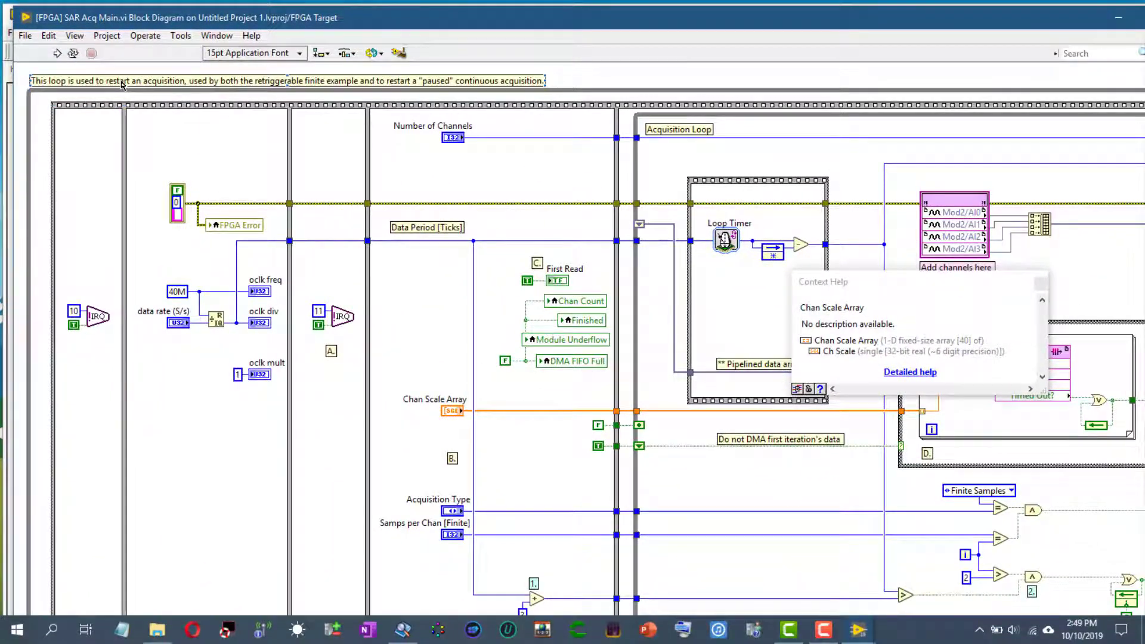
Use the Navigation window to look over the block diagram, from the notes beneath it to the Acquisition Loop.
left_click(124, 82)
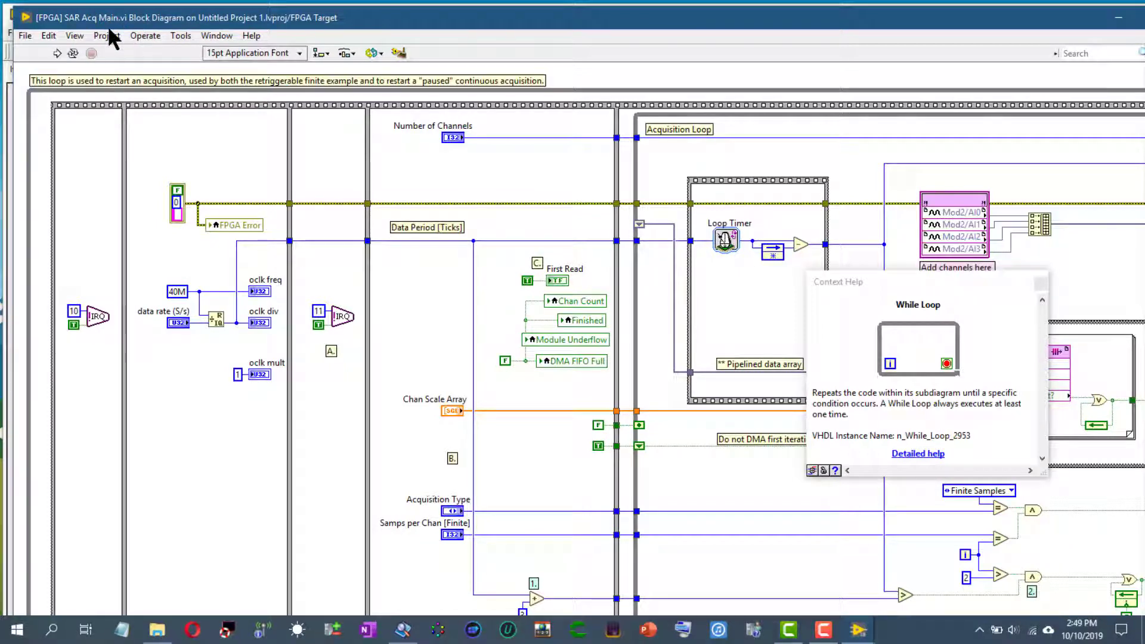
left_click(72, 37)
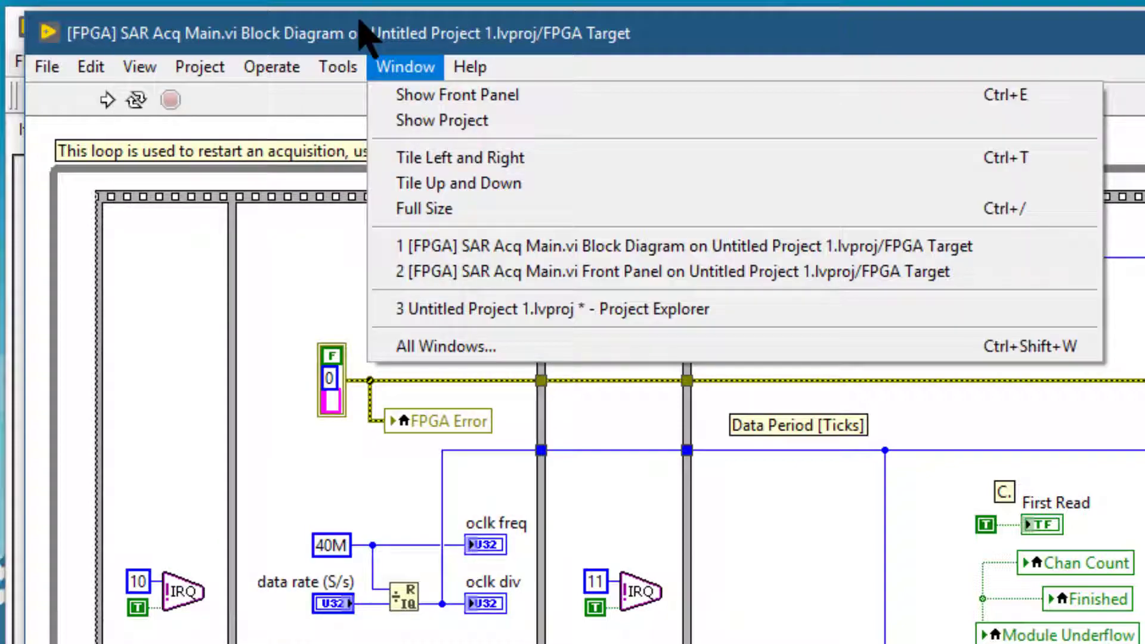
left_click(360, 20)
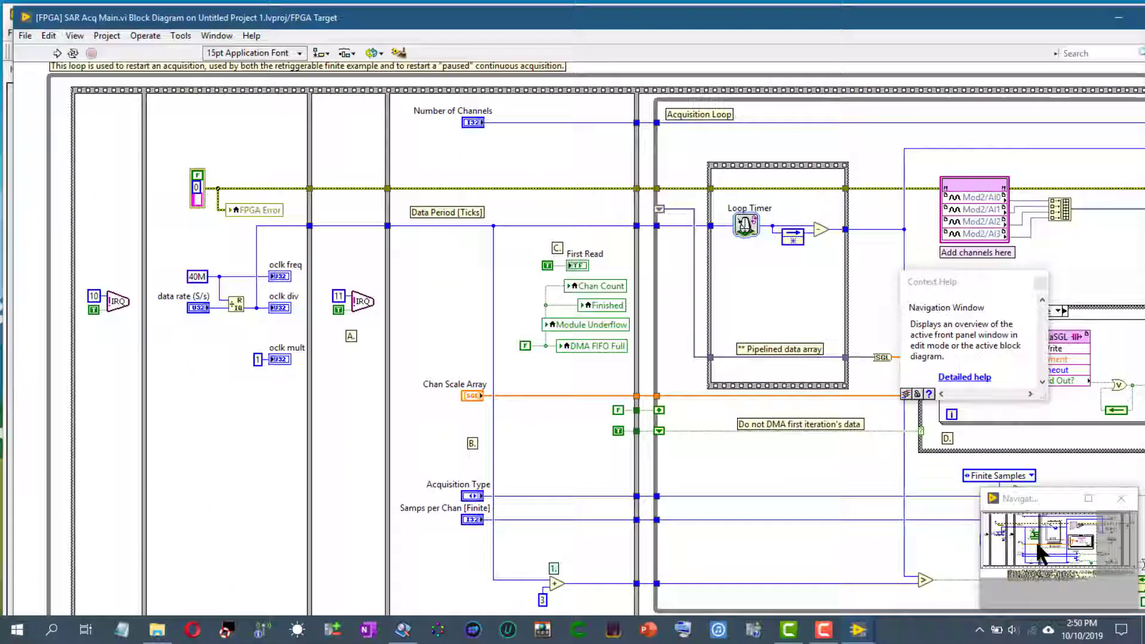
left_click_drag(1036, 542, 1037, 611)
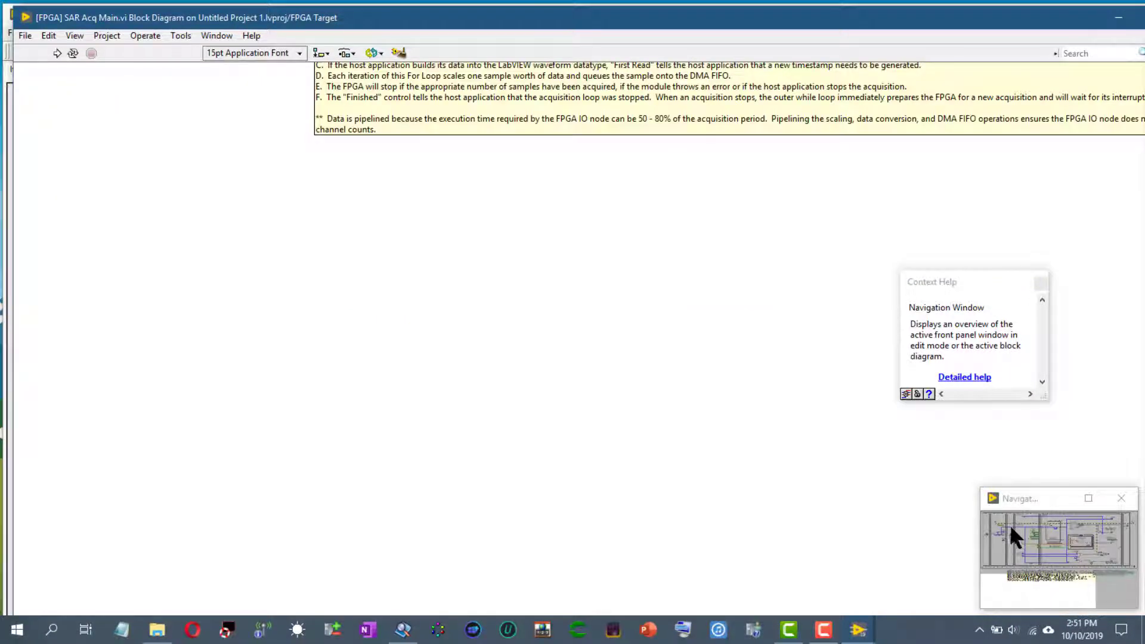
left_click_drag(1000, 520, 1045, 544)
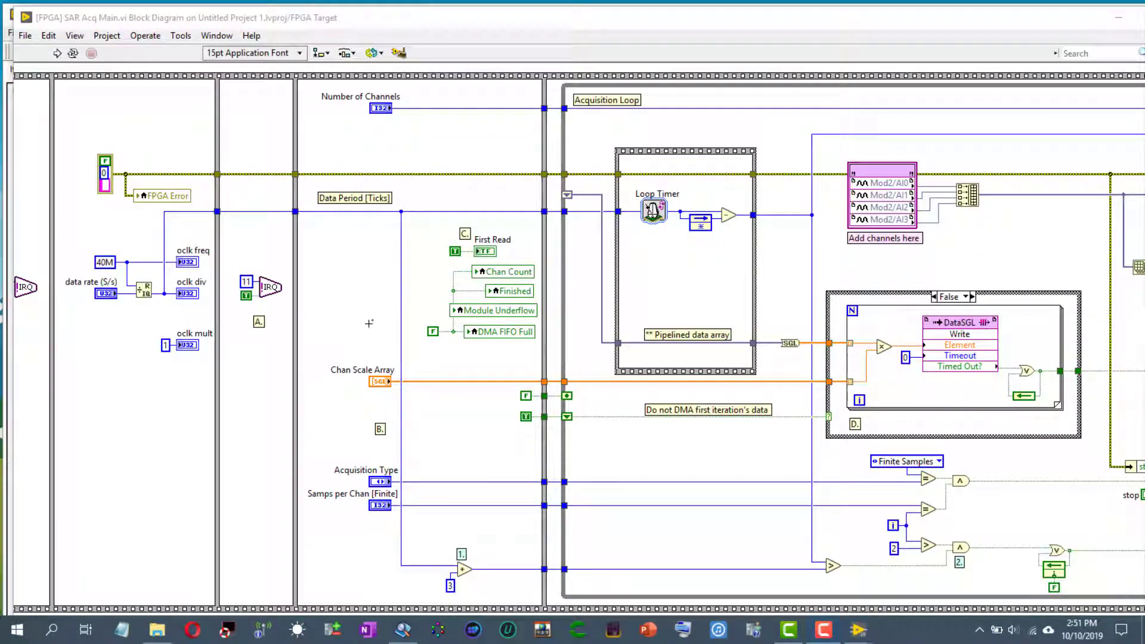
On the VI's front panel, move the FPGA Error cluster far down and right of the other indicators, enlarging the window temporarily for the move.
left_click(263, 348)
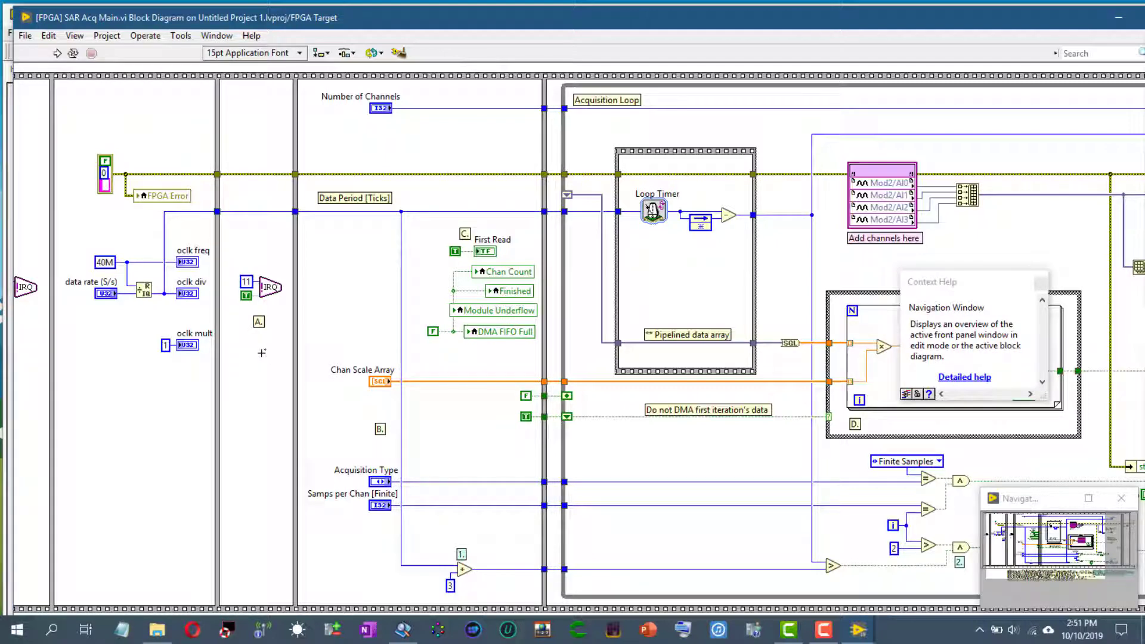
key("ctrl+e")
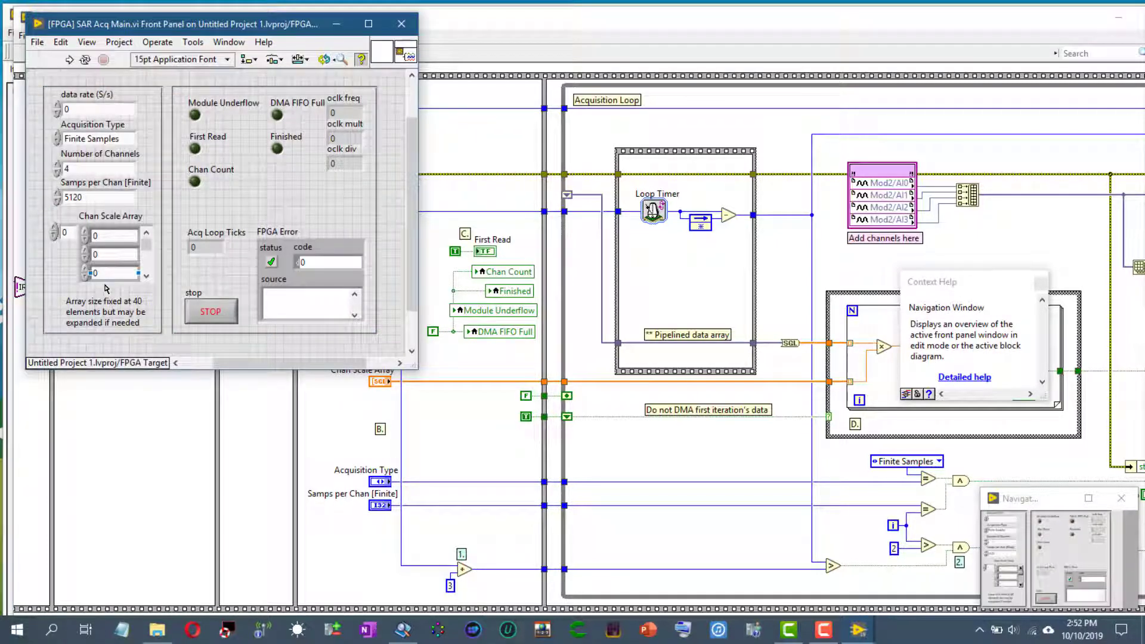
left_click_drag(417, 368, 892, 598)
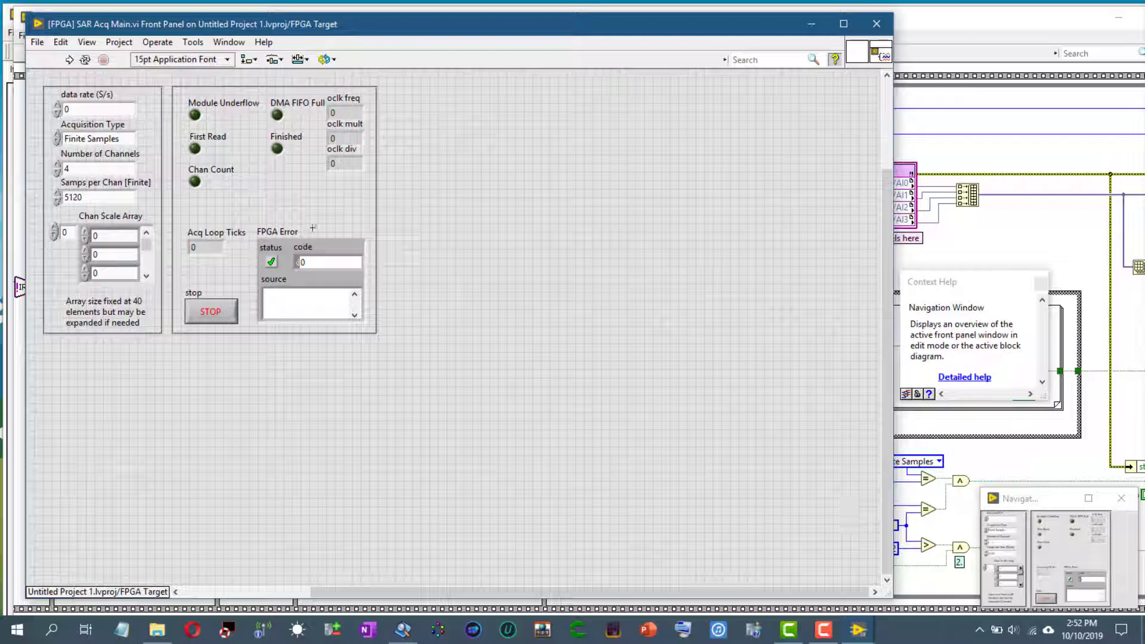
left_click_drag(310, 239, 869, 518)
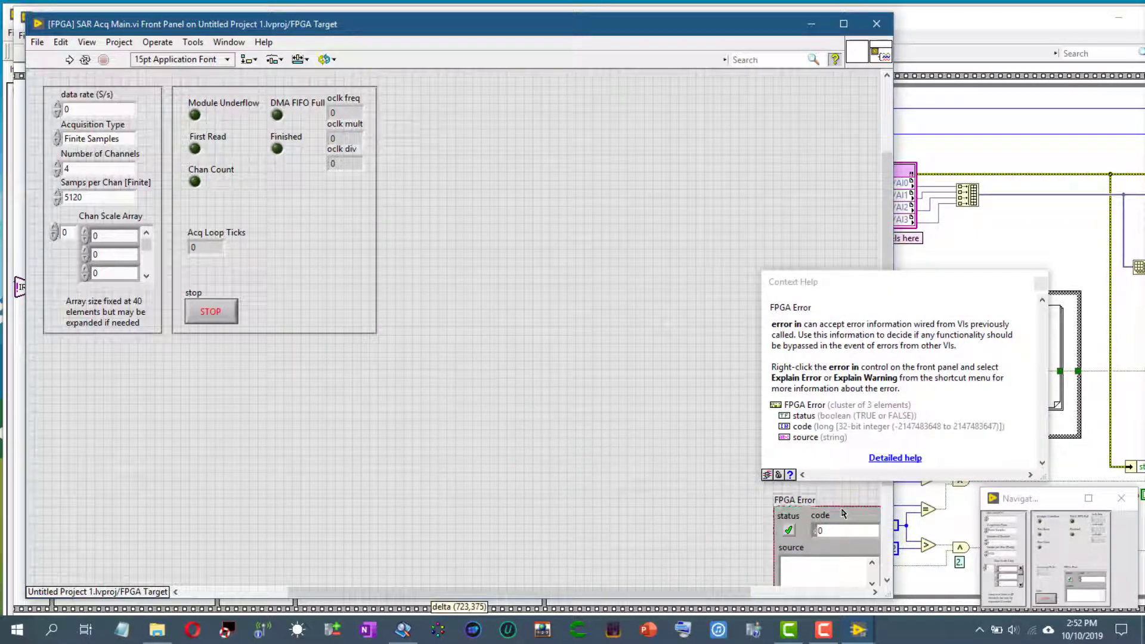
left_click_drag(892, 597, 397, 337)
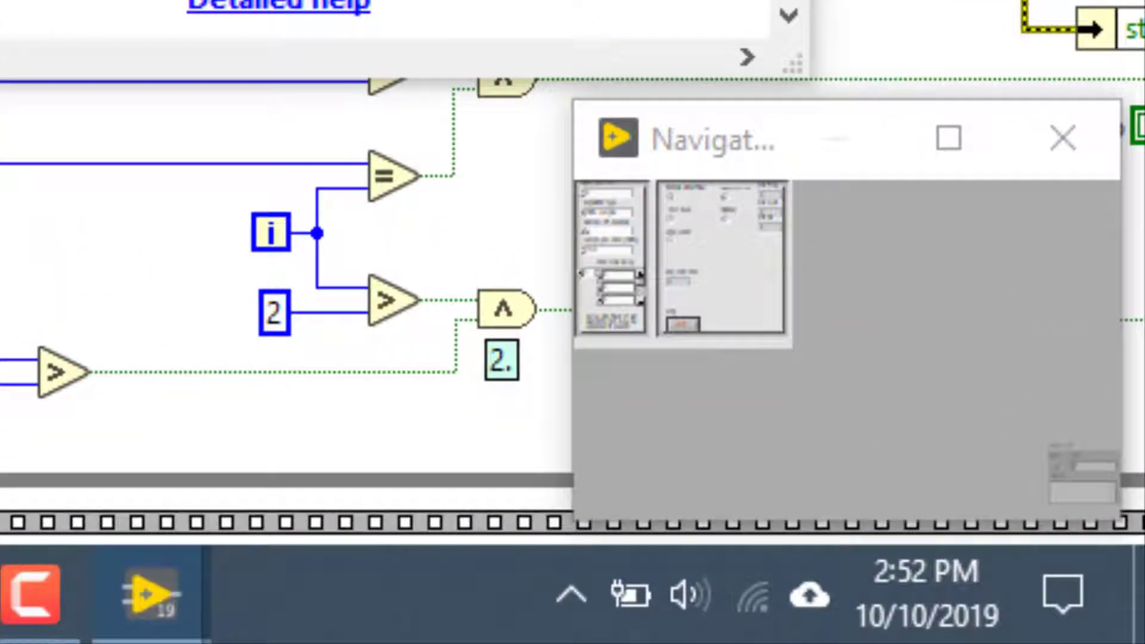
Enlarge the Navigation window and use it to survey the front panel from the main controls to the empty area above the FPGA Error cluster.
left_click(630, 349)
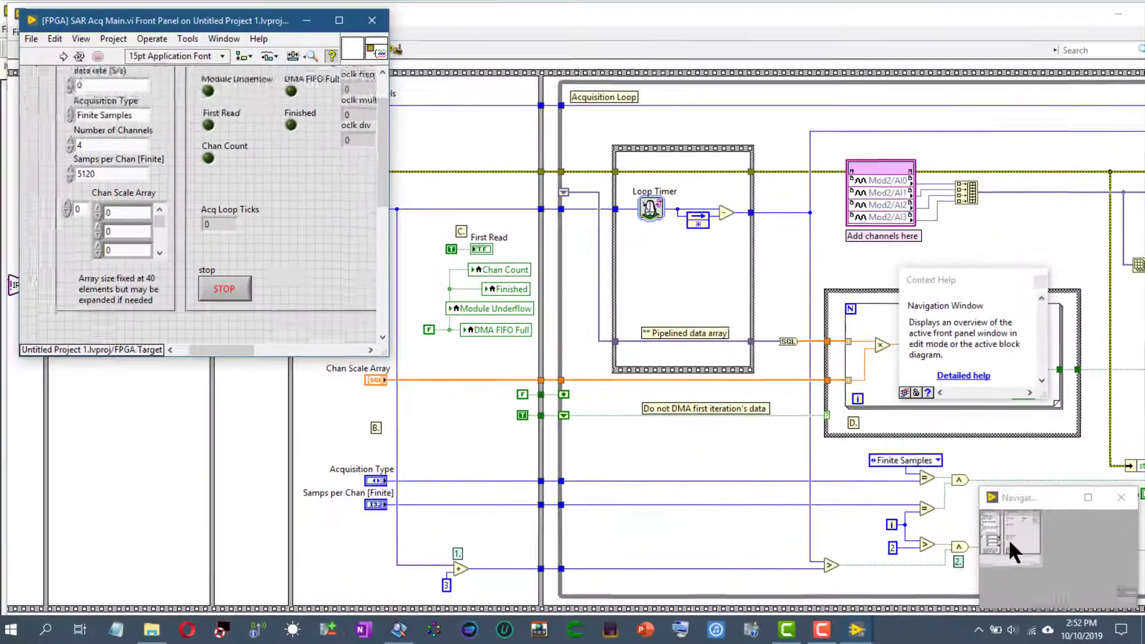
mouse_move(1007, 539)
left_mouse_down()
mouse_move(1111, 580)
mouse_move(1105, 538)
mouse_move(1010, 540)
mouse_move(992, 520)
mouse_move(1029, 521)
mouse_move(1012, 509)
mouse_move(995, 539)
mouse_move(1046, 523)
mouse_move(1012, 498)
mouse_move(994, 515)
mouse_move(1024, 522)
mouse_move(1001, 521)
mouse_move(1043, 563)
mouse_move(1107, 578)
mouse_move(1024, 544)
left_mouse_up()
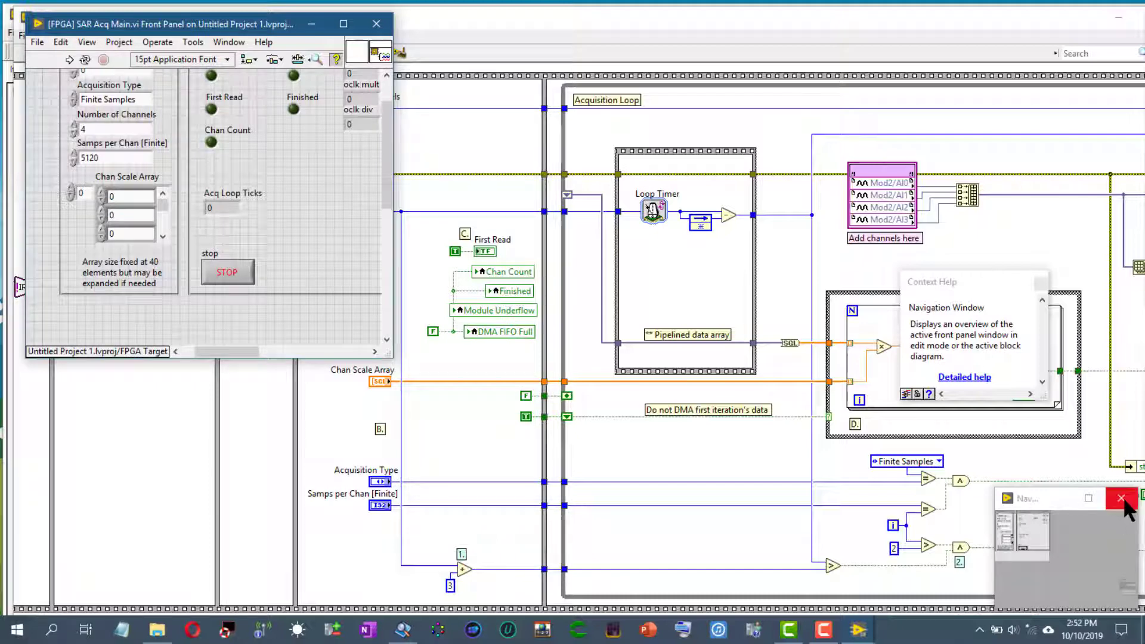
left_click_drag(996, 489, 692, 381)
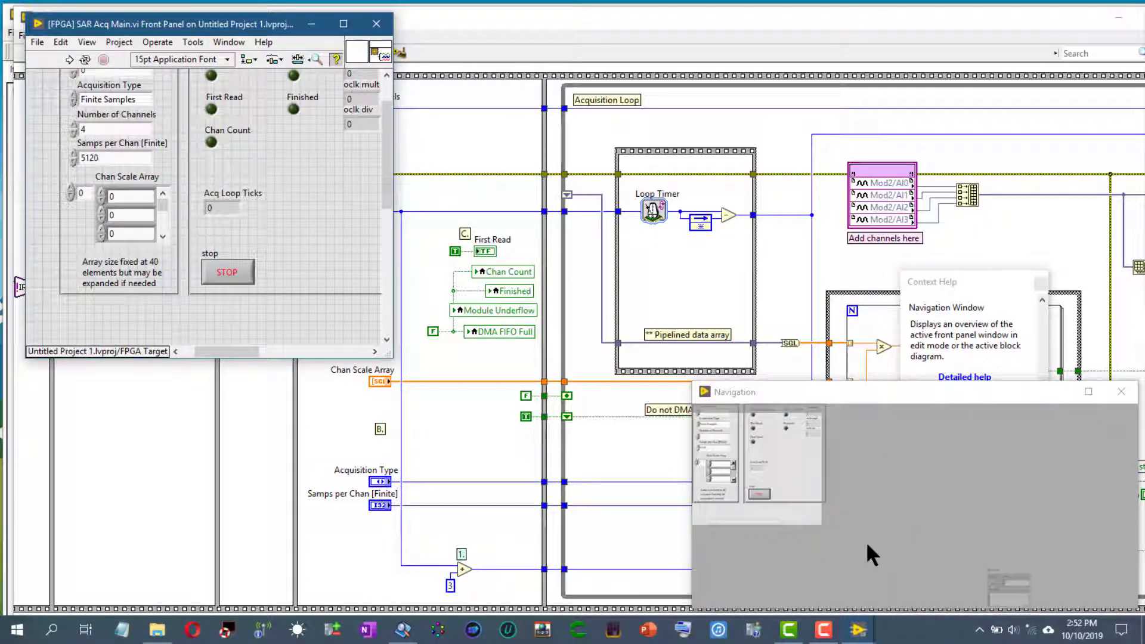
left_click_drag(787, 503, 1046, 498)
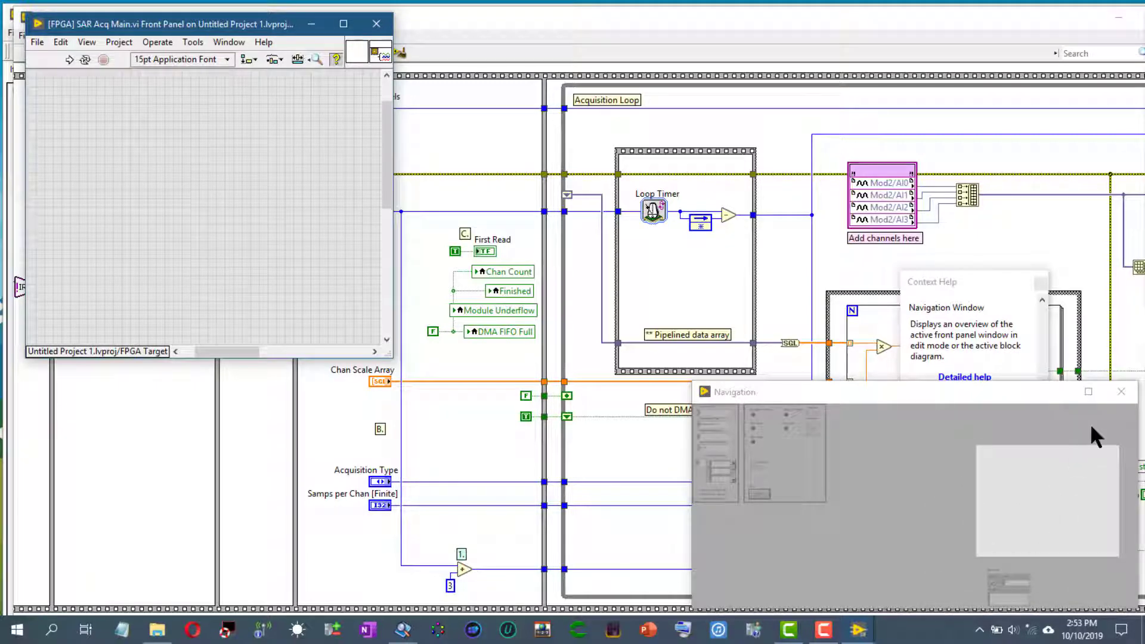
Close and reopen the Navigation window, reposition it beneath the front panel window, and leave it closed.
left_click(1121, 392)
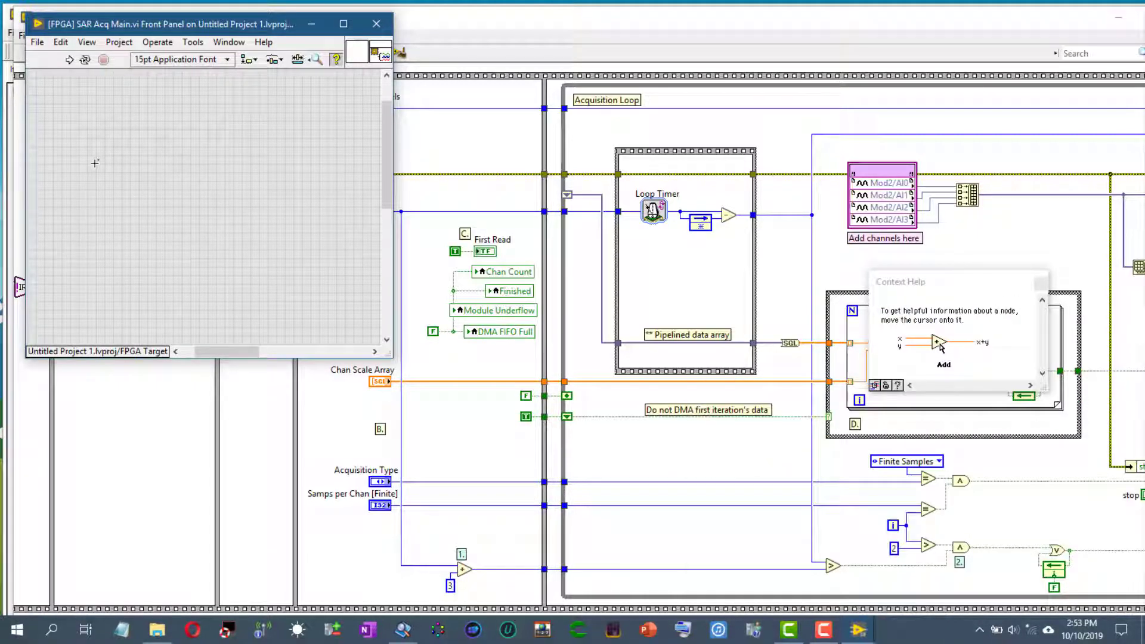
key("ctrl+shift+n")
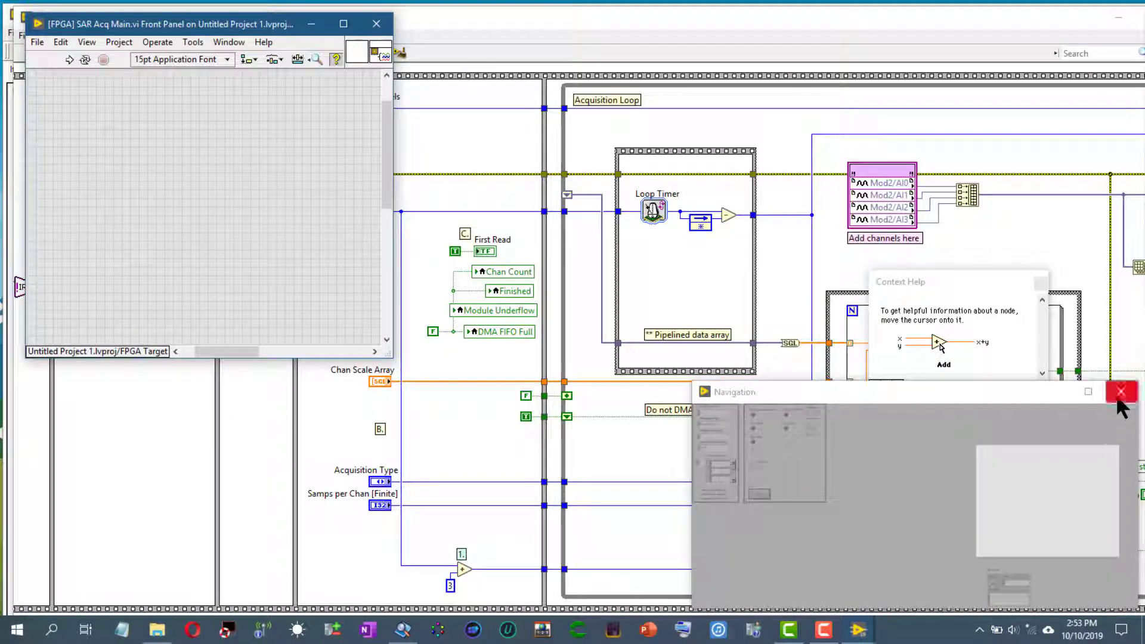
mouse_move(1013, 397)
left_mouse_down()
mouse_move(471, 345)
mouse_move(335, 392)
left_mouse_up()
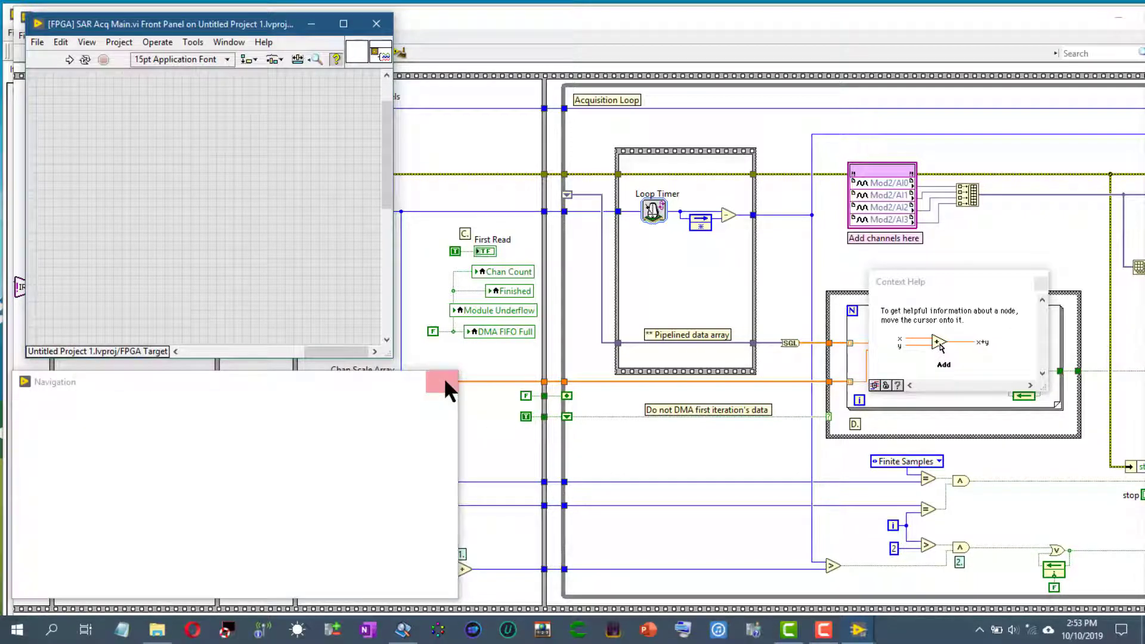
left_click(446, 382)
key("ctrl+shift+n")
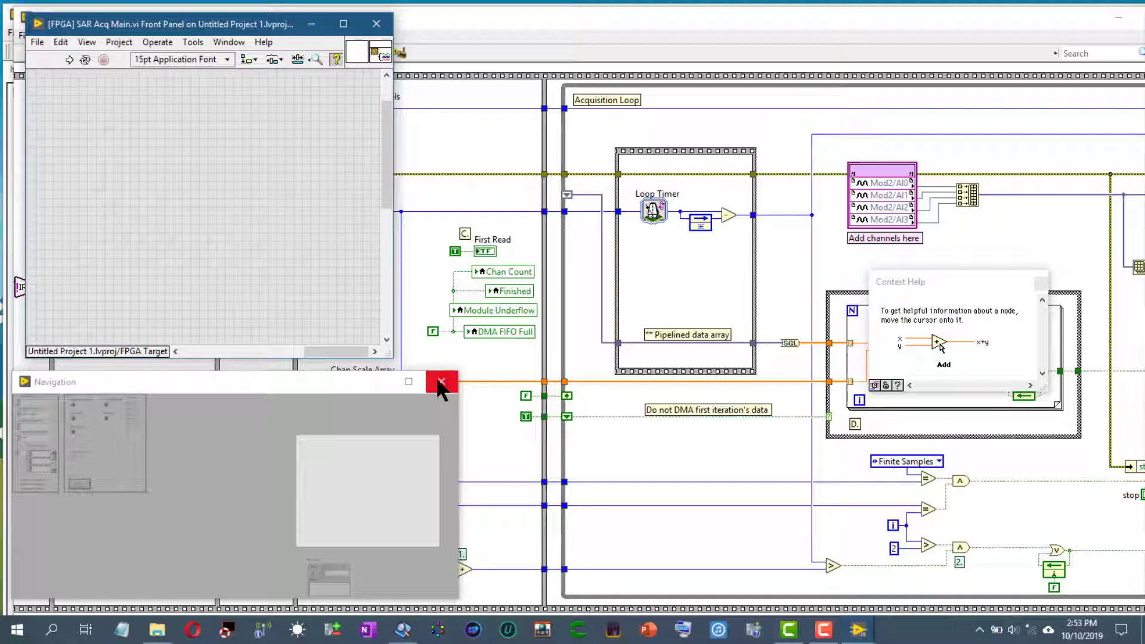
left_click(441, 383)
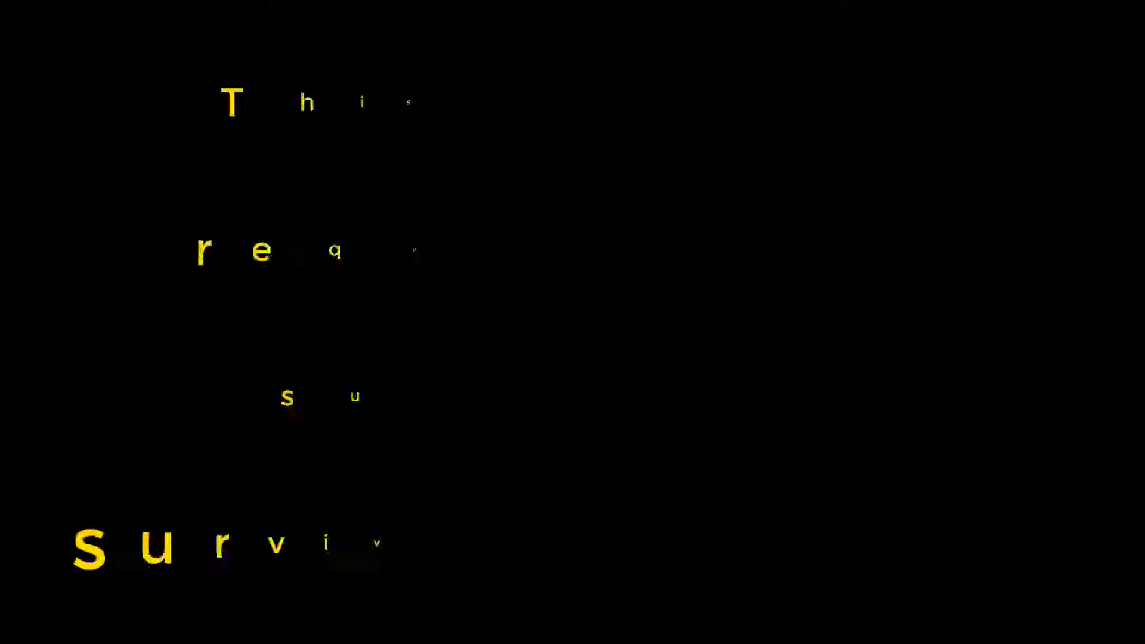